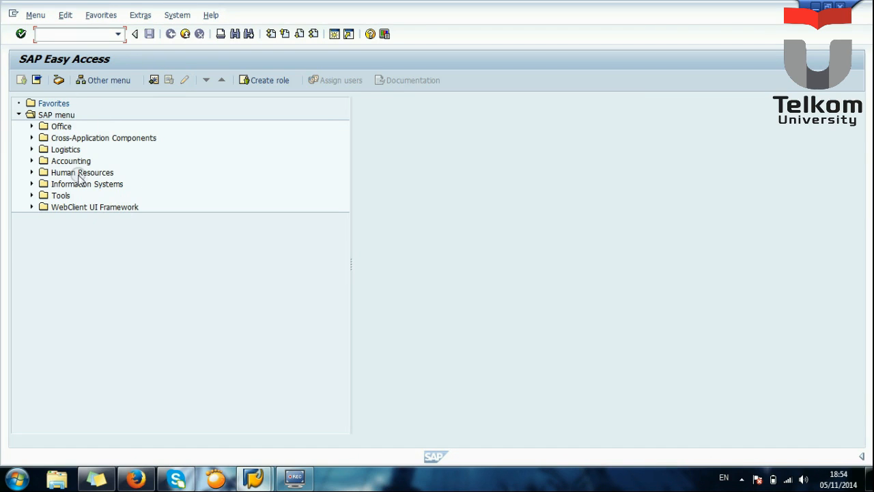
Step: Open the FBL1N Display/Change Line Items transaction from the Accounts Payable account functions in Financial Accounting
left_click(32, 160)
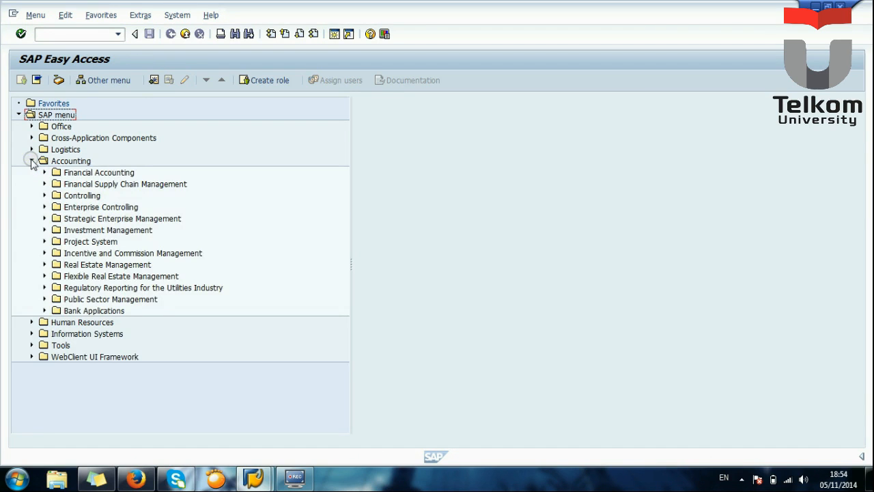
left_click(45, 172)
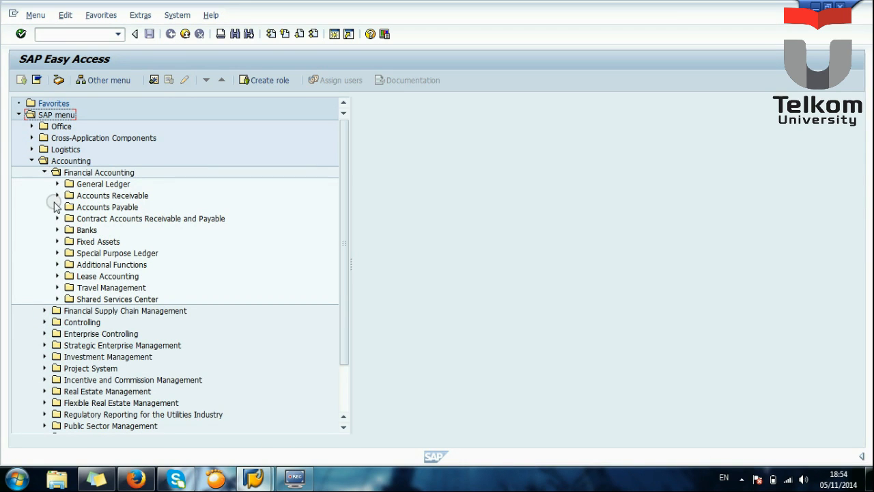
left_click(58, 207)
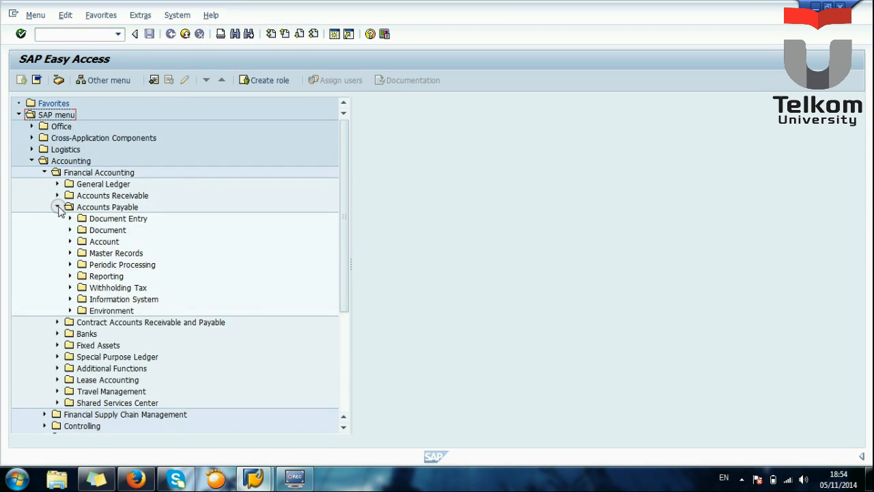
left_click(70, 242)
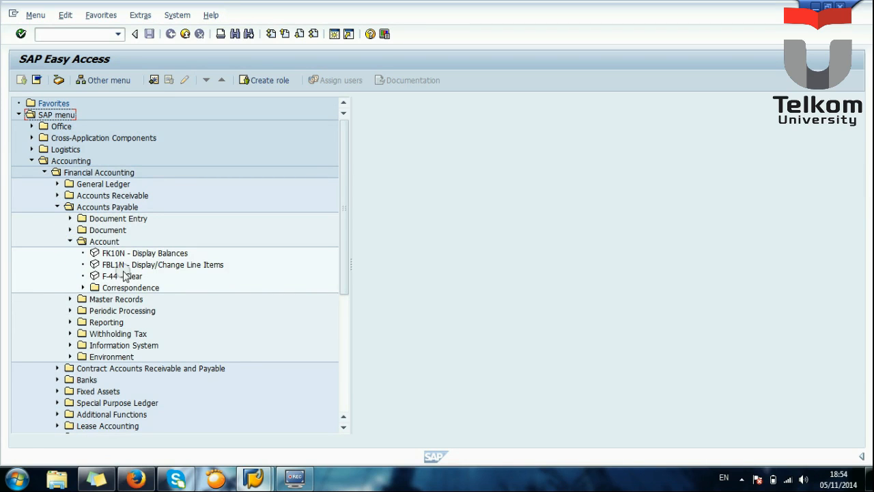
double_click(139, 266)
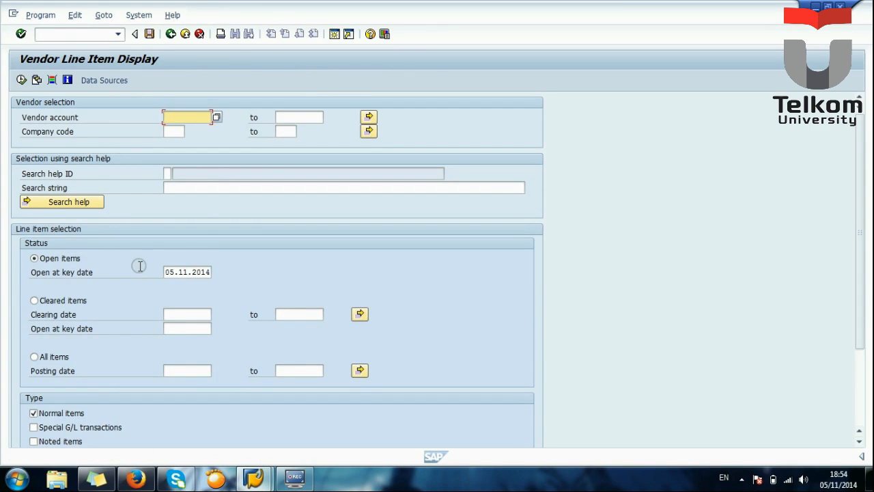
Step: Display the open items of vendor BALTUSA-23 in company code 1000 at key date 05.11.2014, then exit the report
type("B")
left_click(193, 129)
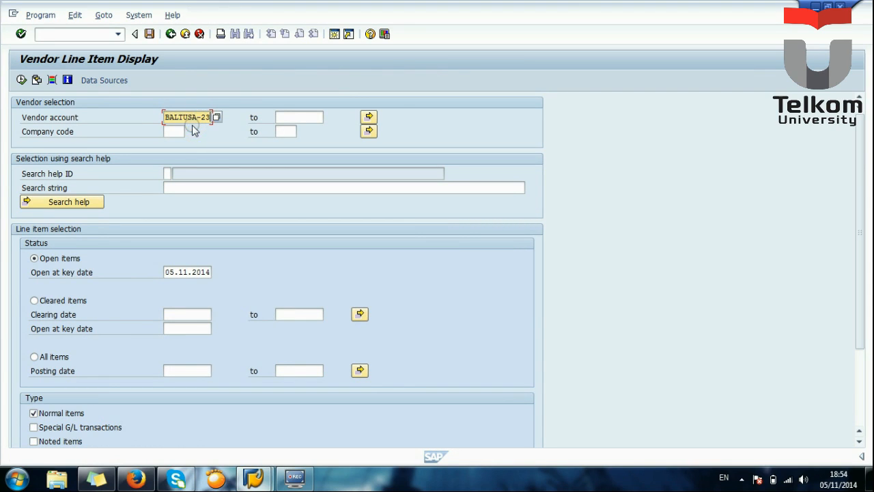
left_click(176, 131)
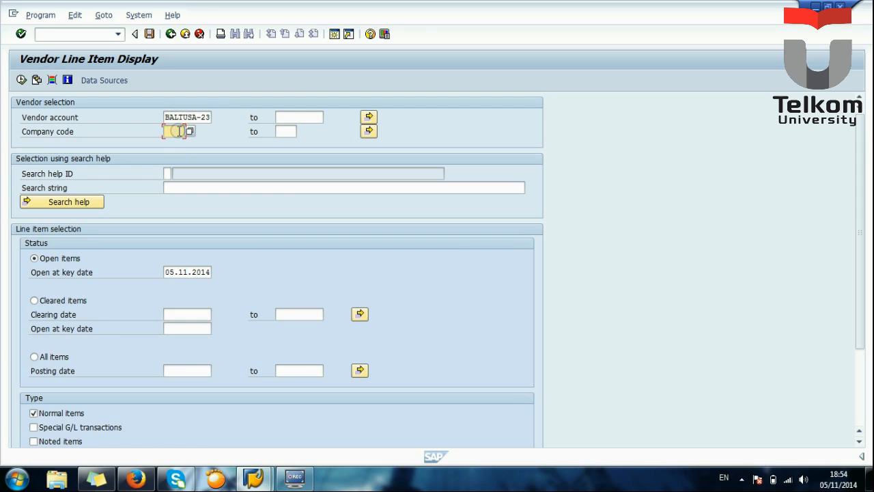
type("1000")
left_click(178, 274)
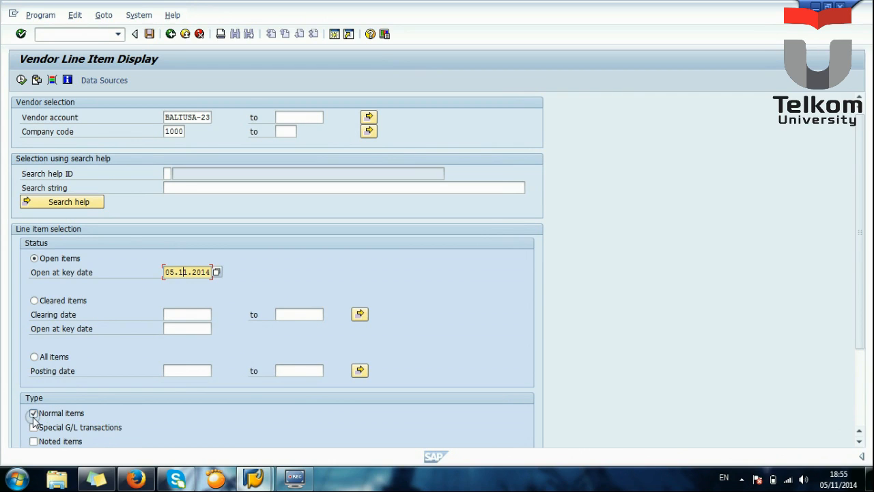
left_click(23, 82)
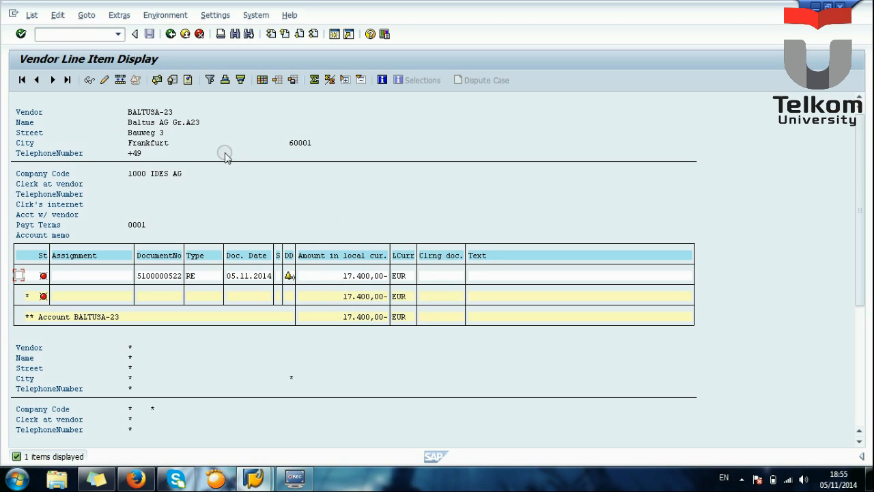
left_click(199, 35)
left_click(199, 35)
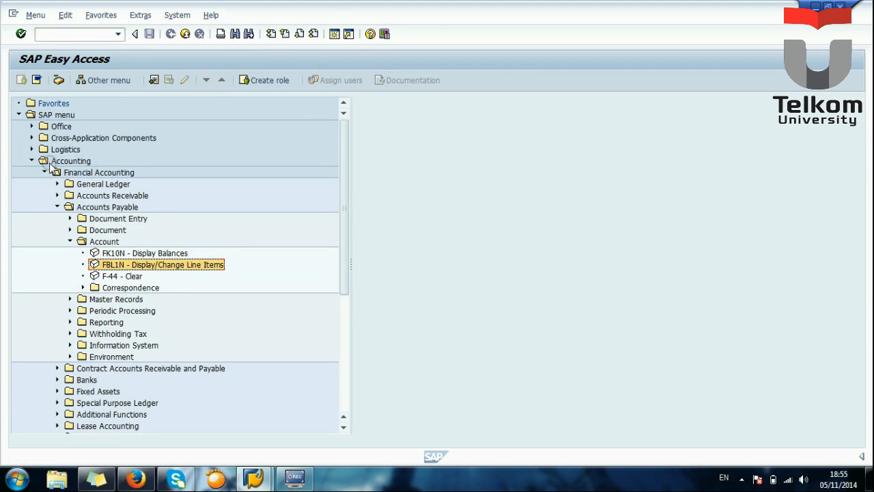
Step: Open the F-53 Post transaction for outgoing payments from the Accounts Payable document entry functions
left_click(80, 219)
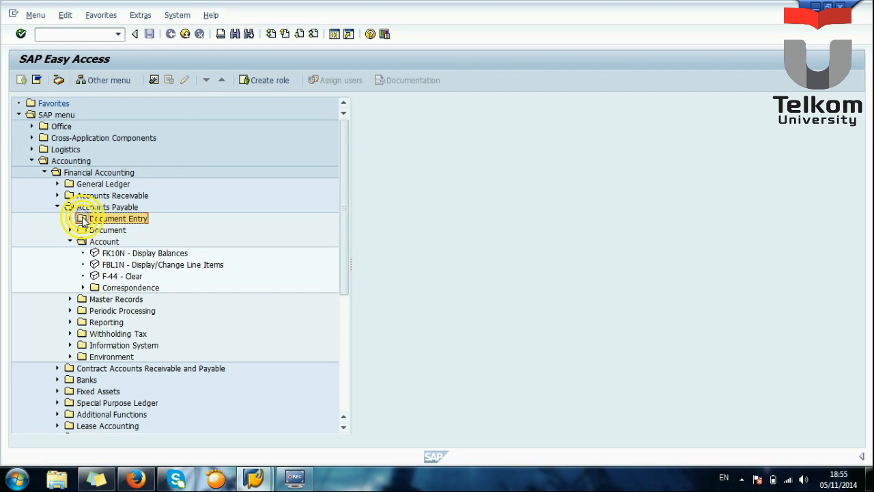
left_click(82, 219)
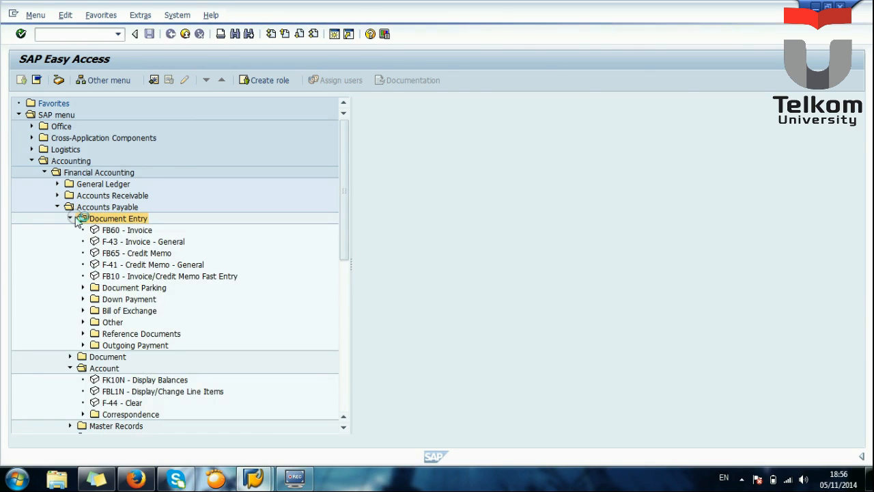
left_click(83, 346)
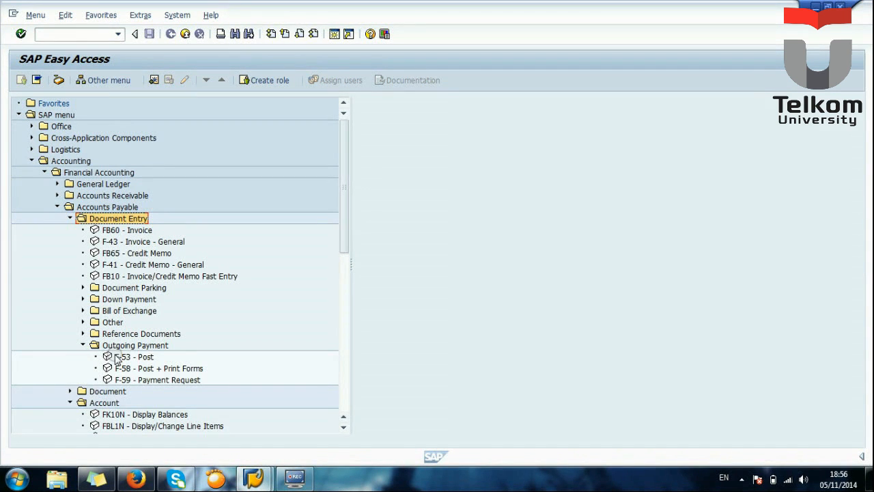
left_click(114, 358)
double_click(114, 358)
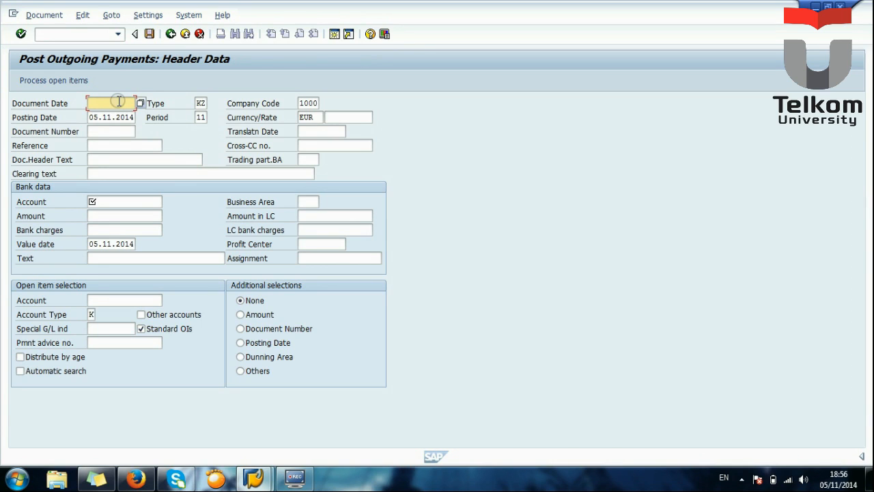
Step: Set the payment's document date to 05.11.2014 and enter the bank G/L account with an amount of 17400
type("0")
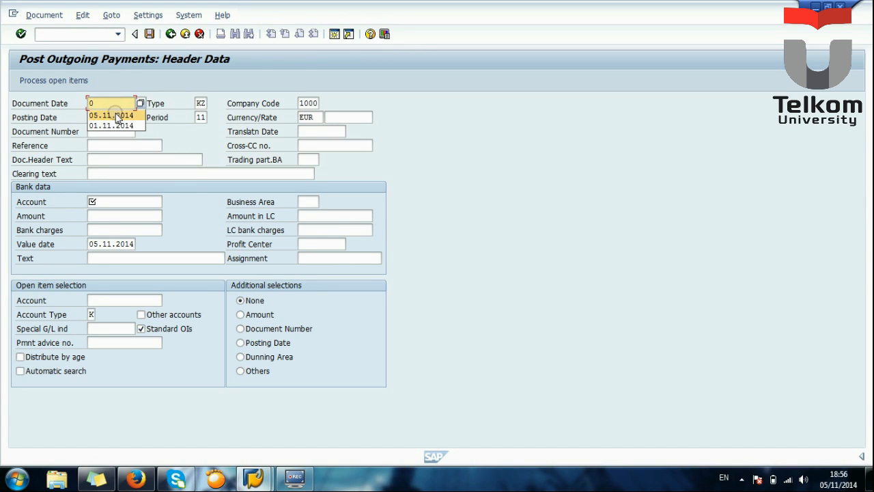
left_click(118, 116)
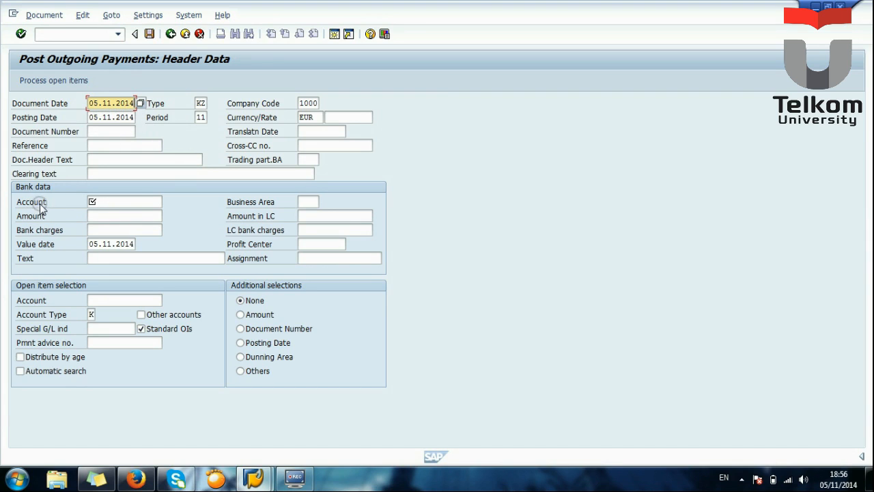
left_click(116, 200)
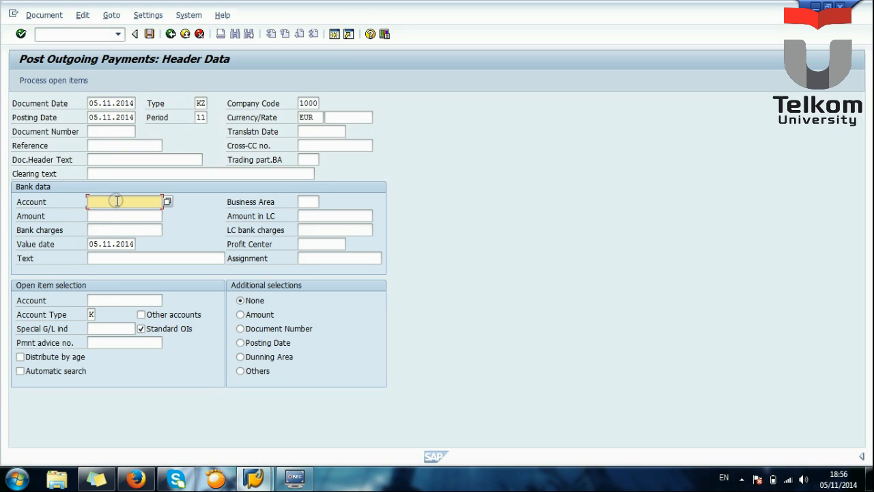
type("11")
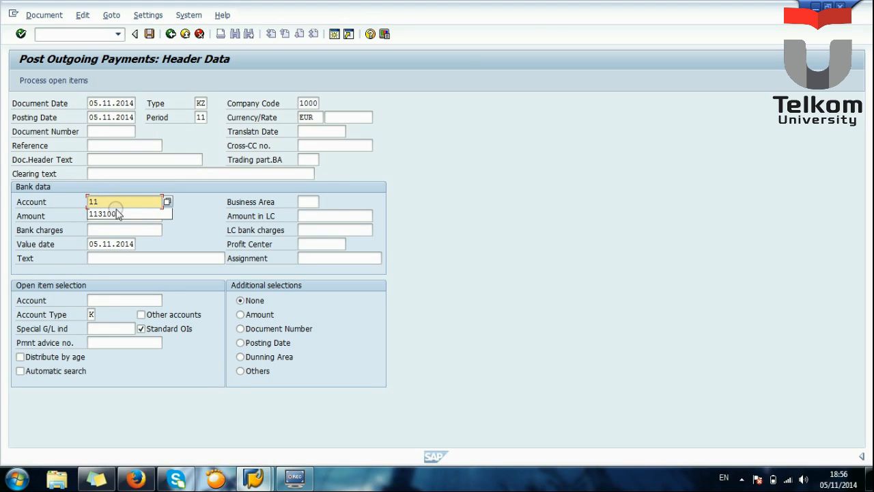
left_click(117, 214)
left_click(119, 215)
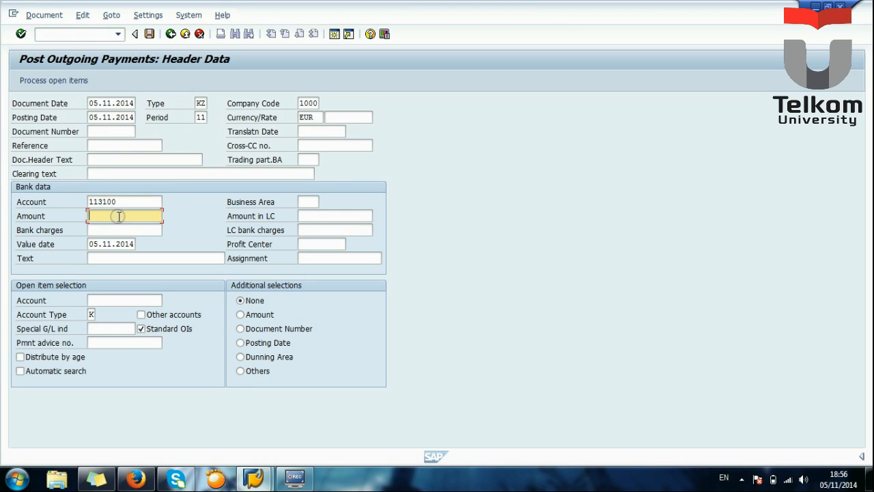
type("1")
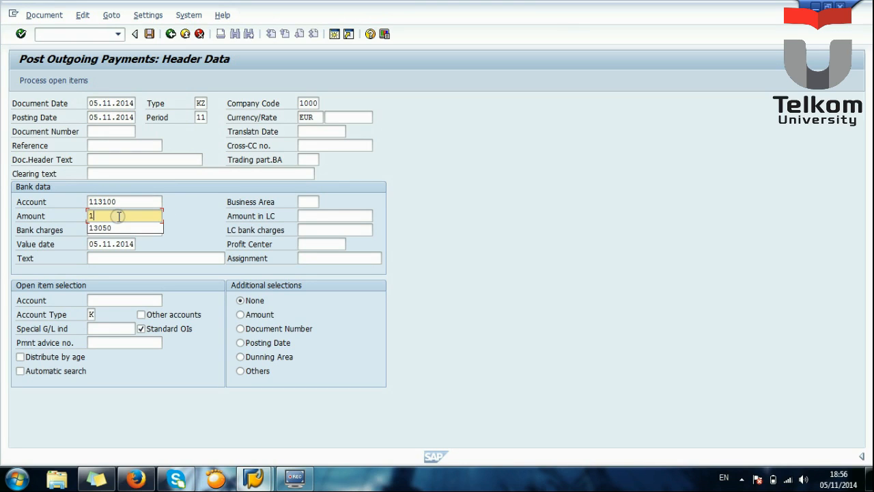
type("7")
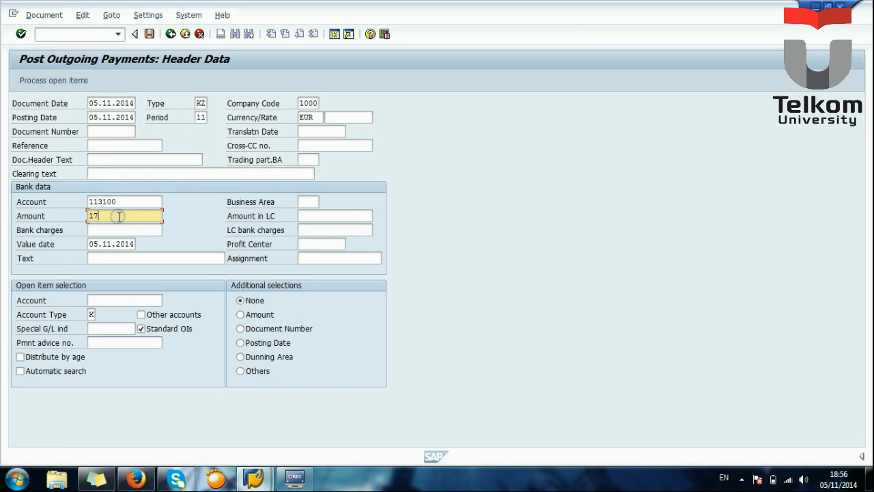
type("400")
key("Tab")
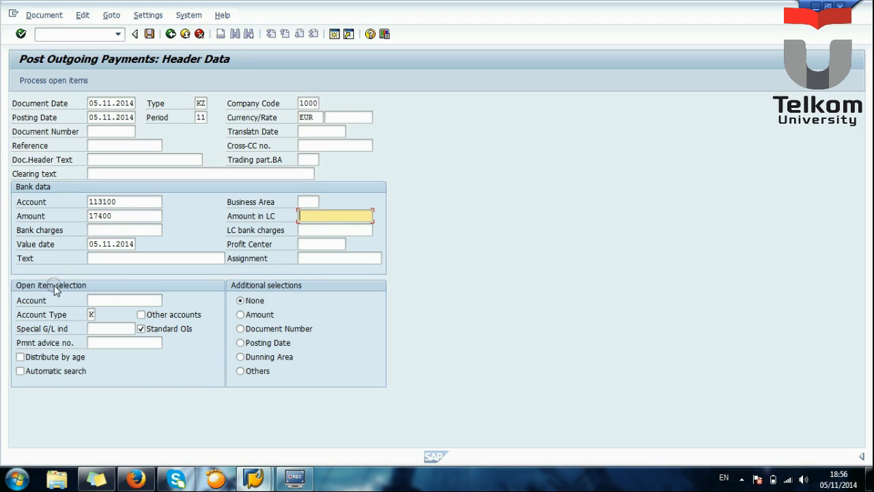
Step: Select the open items of vendor BALTUSA-23 by document number and proceed to the selection criteria
left_click(110, 302)
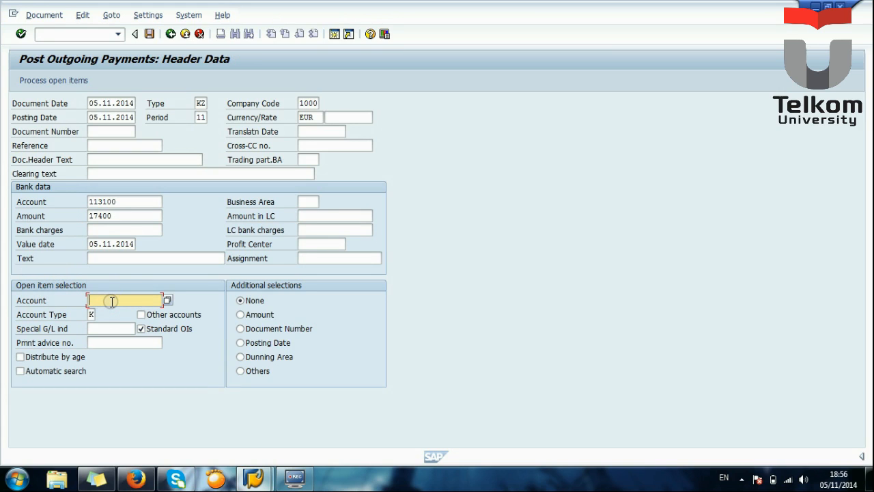
left_click(111, 311)
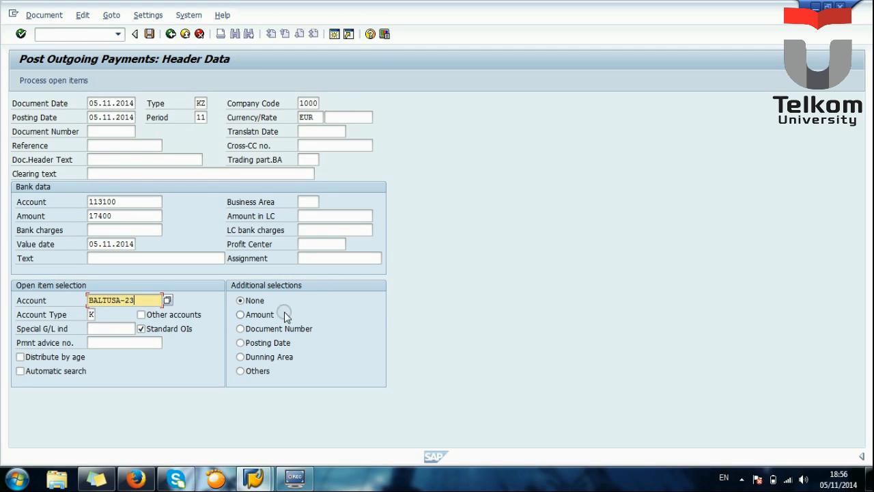
left_click(242, 333)
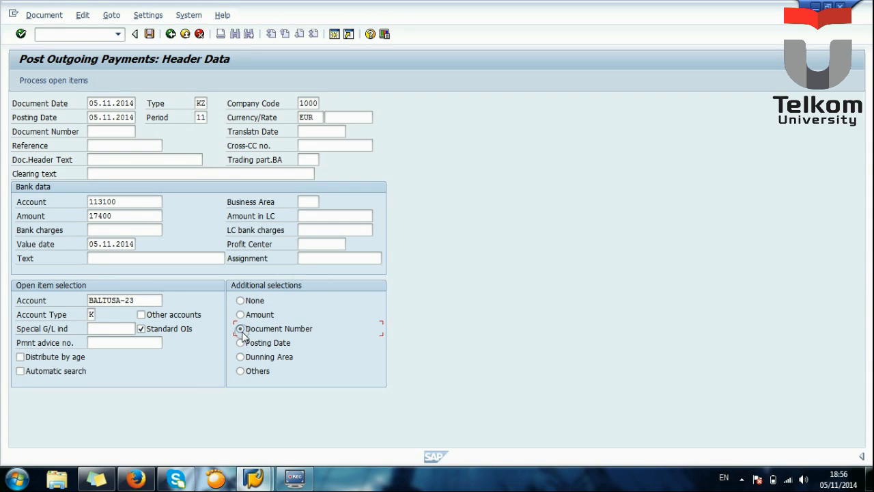
left_click(42, 81)
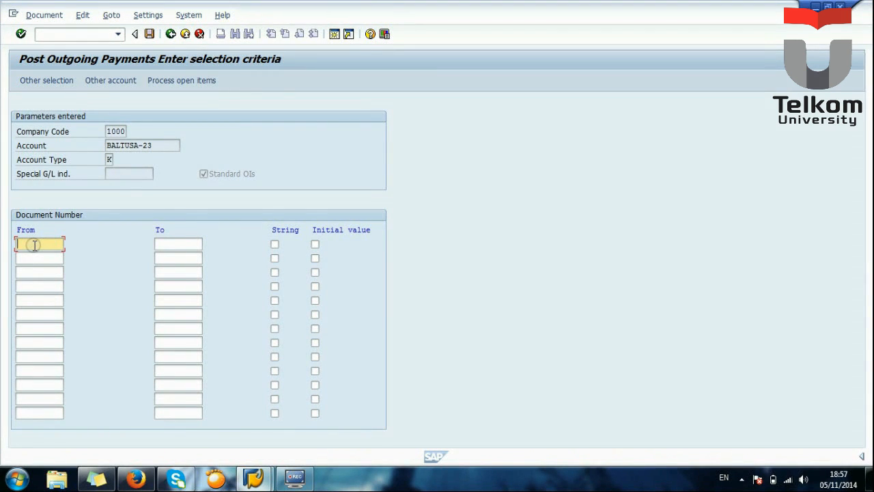
type("1")
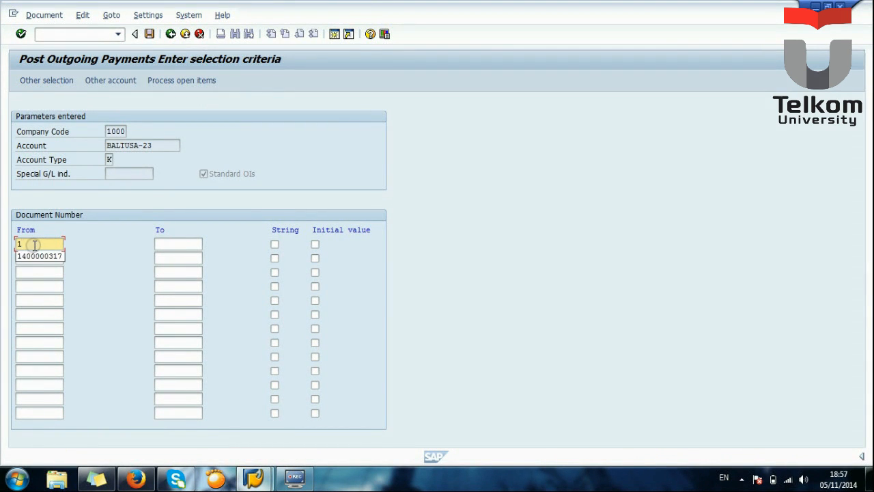
left_click(39, 256)
key("BackSpace")
key("BackSpace")
key("BackSpace")
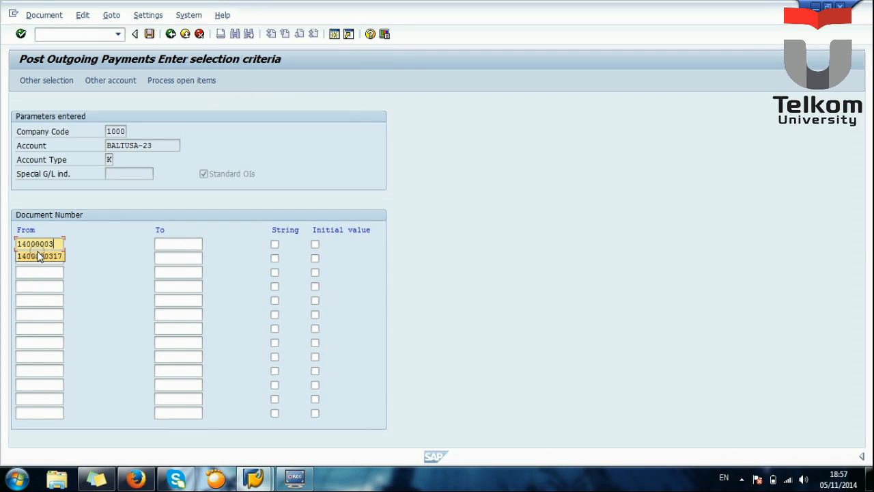
type("3")
key("BackSpace")
key("BackSpace")
key("BackSpace")
key("BackSpace")
key("BackSpace")
key("BackSpace")
key("BackSpace")
key("BackSpace")
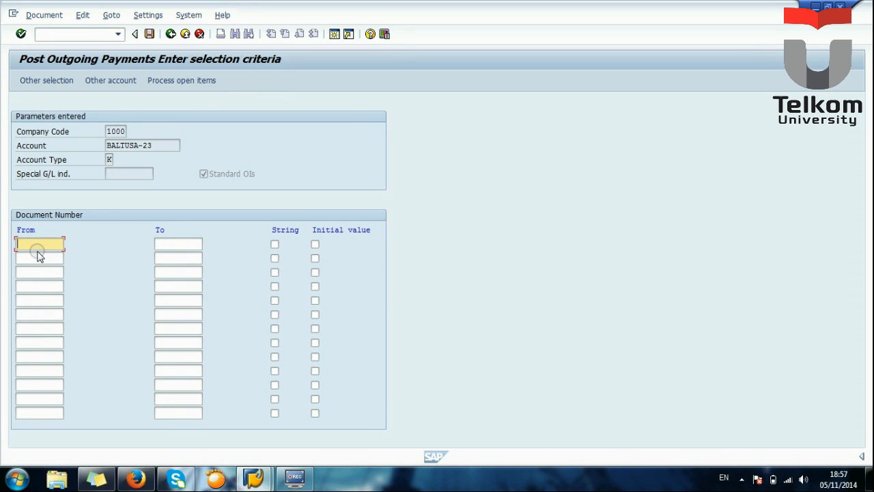
type("5")
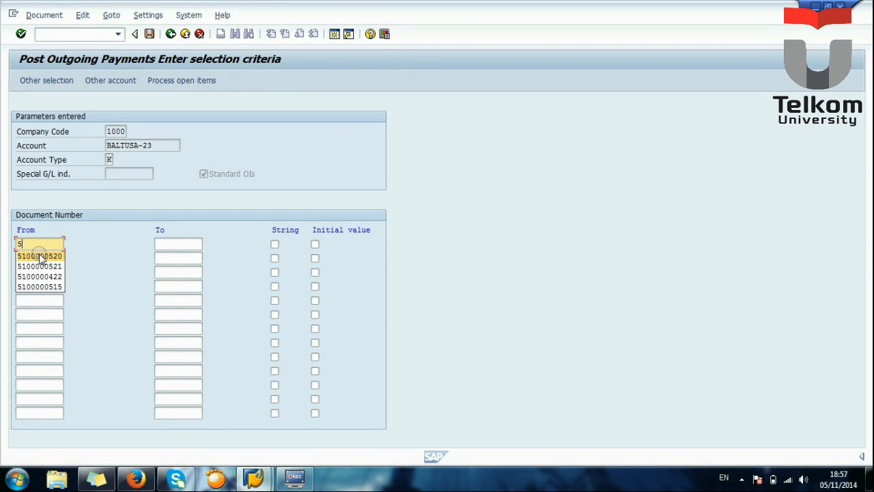
left_click(39, 256)
key("BackSpace")
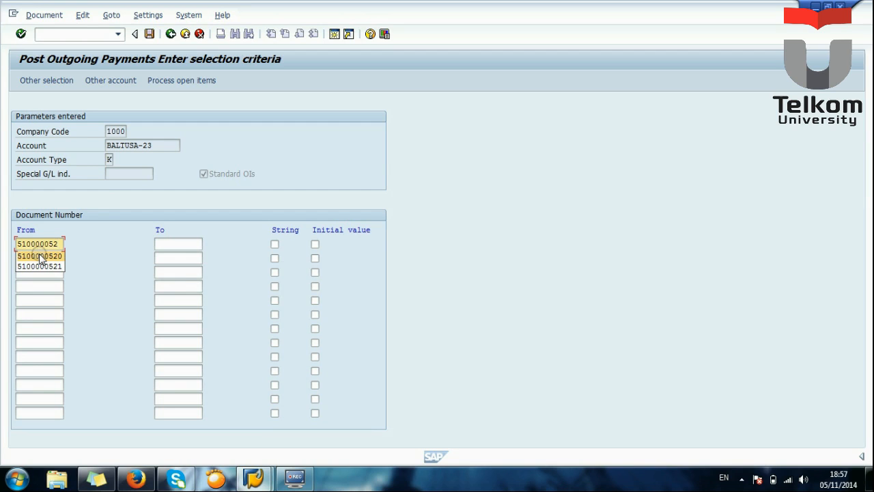
type("2")
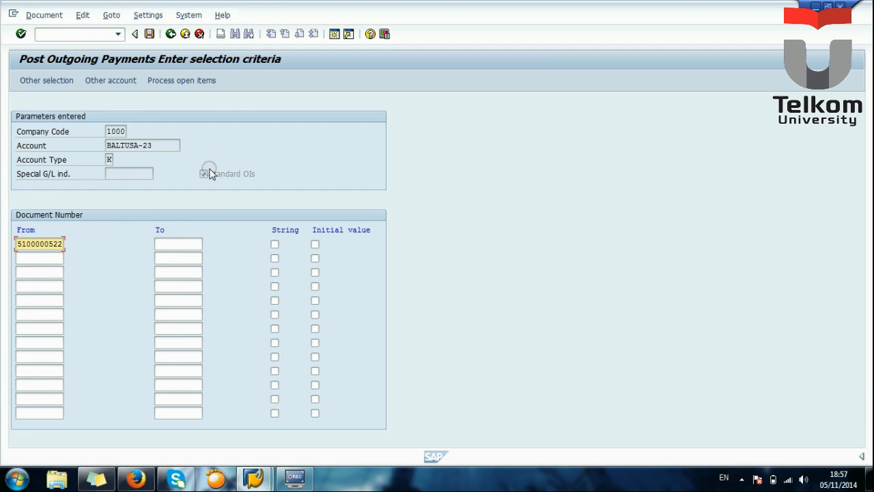
left_click(189, 82)
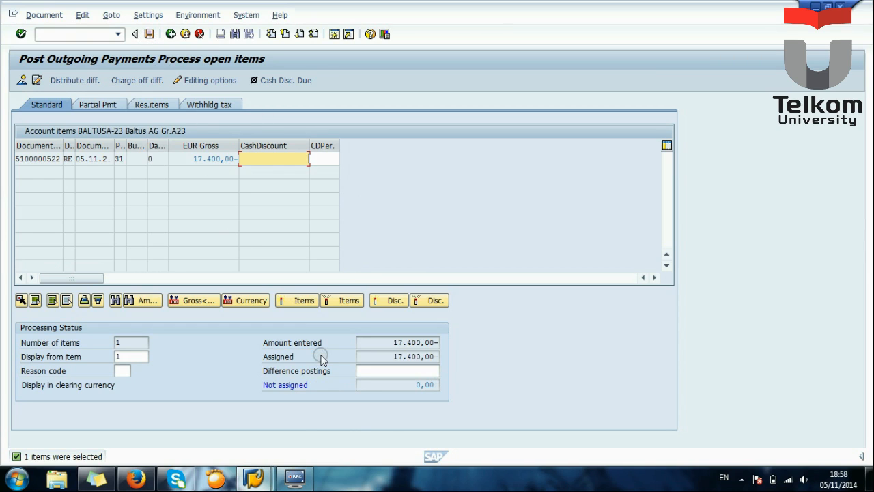
Step: Leave the difference postings empty and post the outgoing payment document
left_click(408, 372)
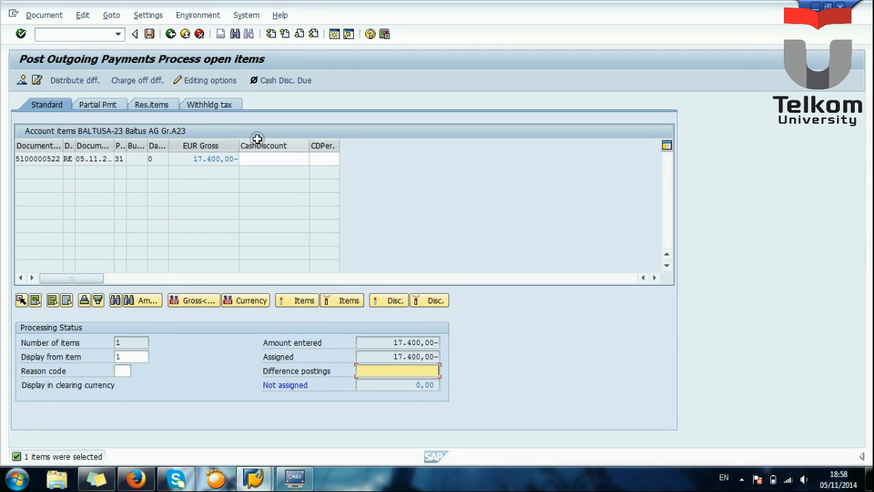
left_click(149, 34)
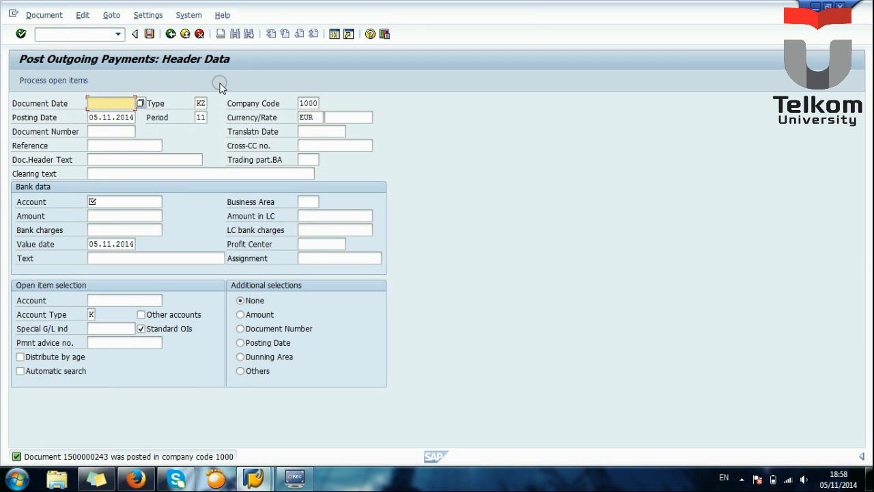
Step: Exit the outgoing payment entry without keeping further data and collapse the menu tree down to the Accounting folder
left_click(185, 34)
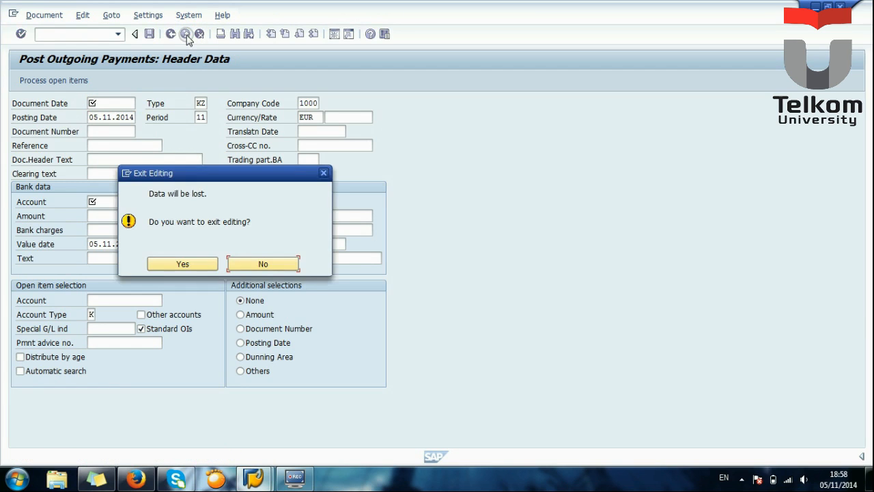
left_click(182, 264)
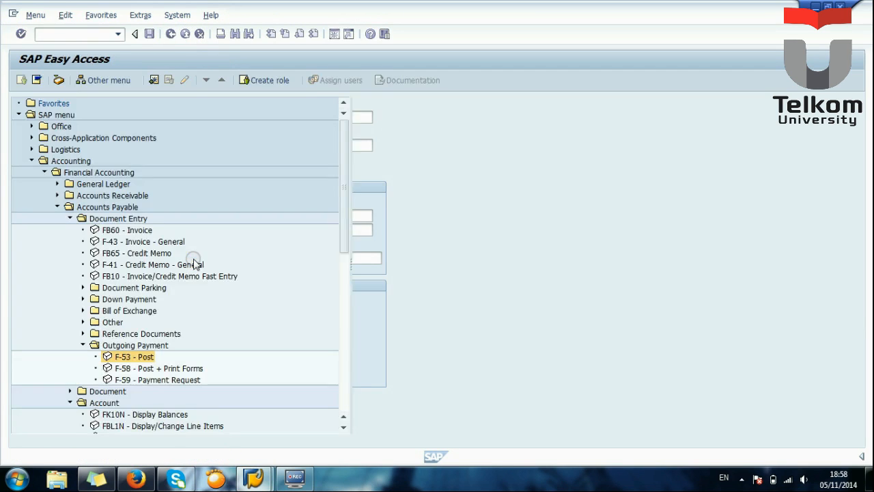
left_click(70, 219)
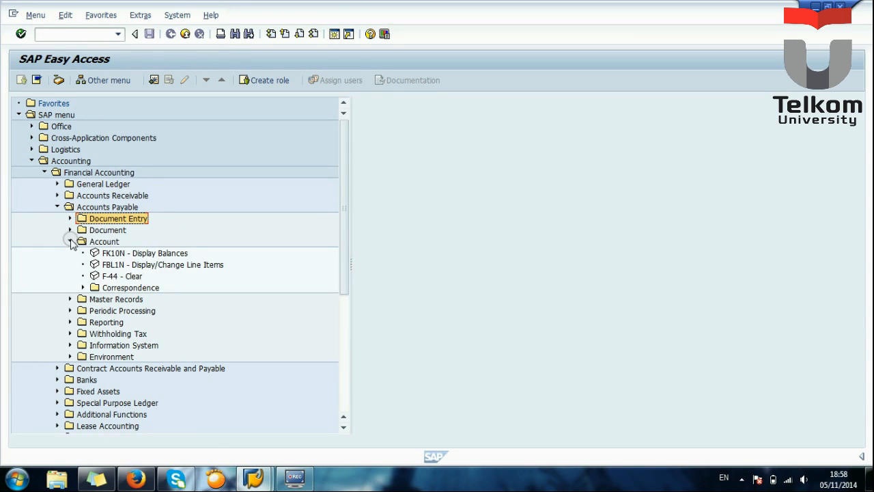
left_click(71, 242)
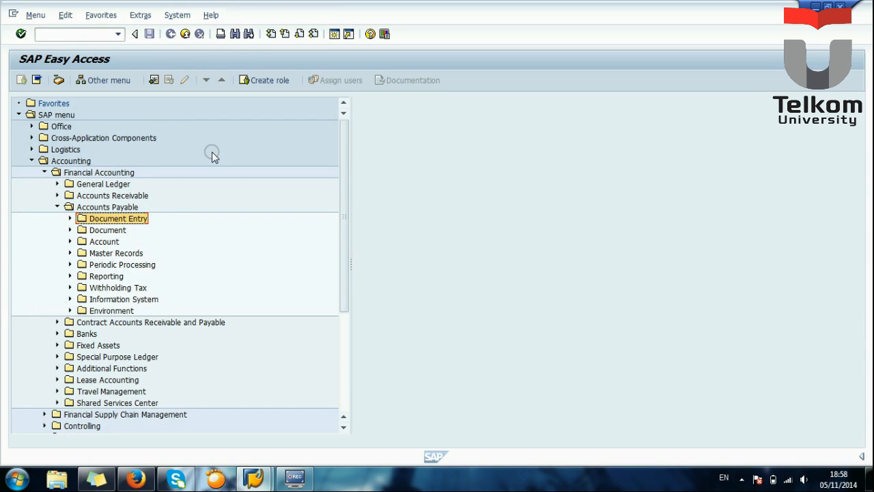
left_click(57, 206)
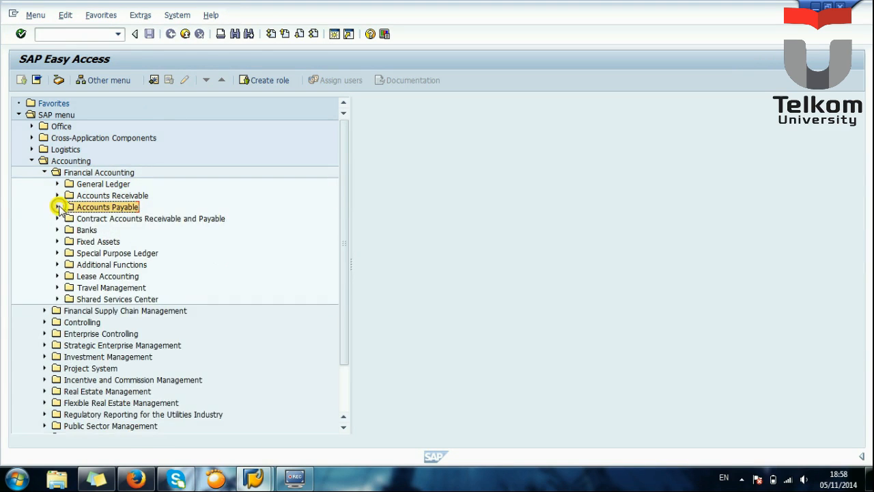
left_click(44, 172)
left_click(32, 161)
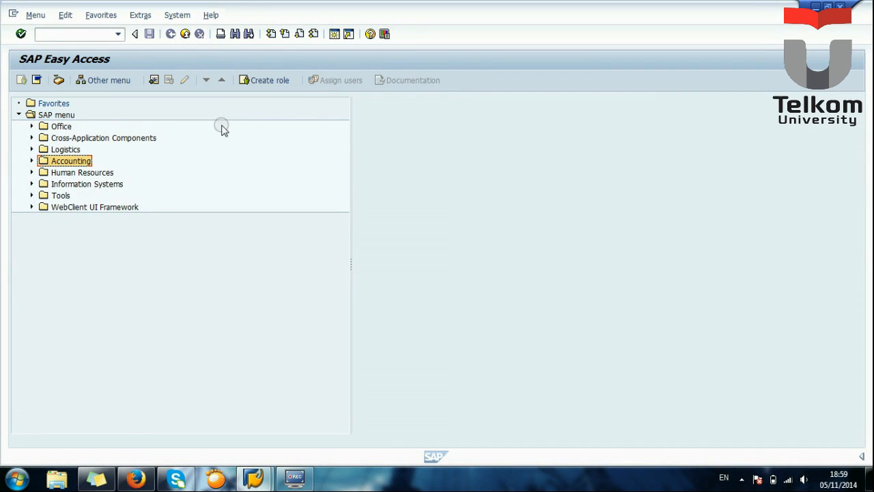
left_click(31, 161)
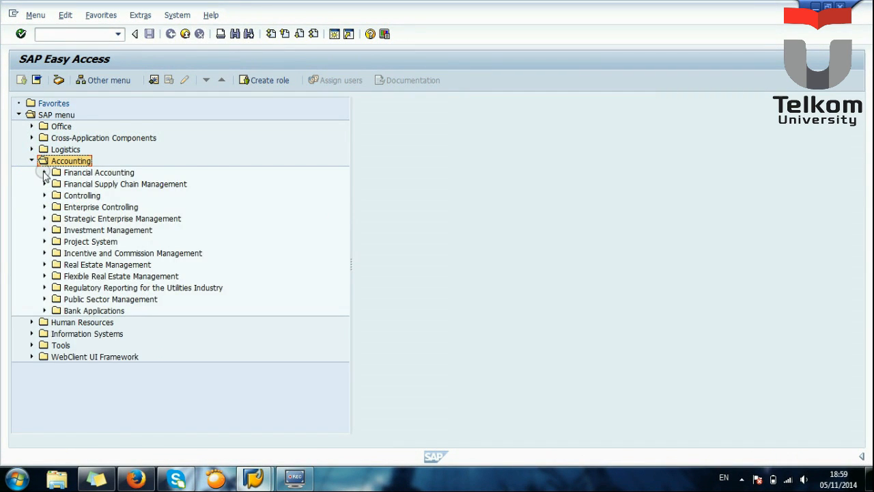
left_click(45, 172)
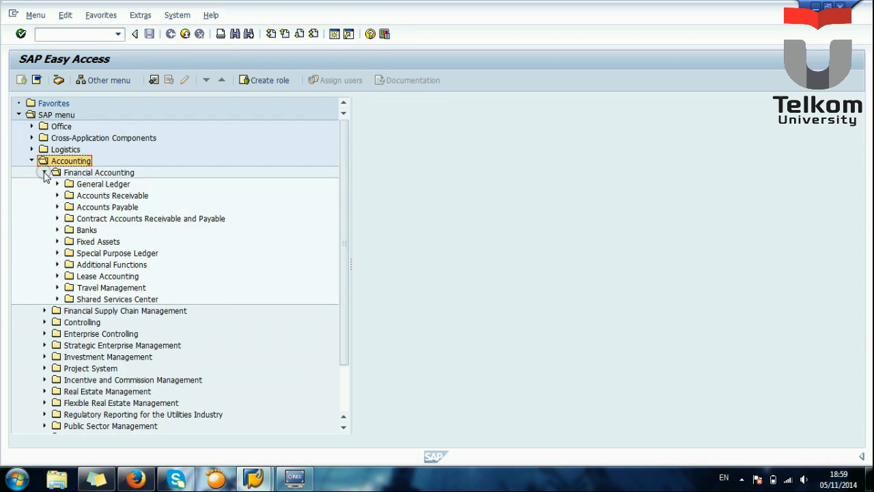
left_click(58, 207)
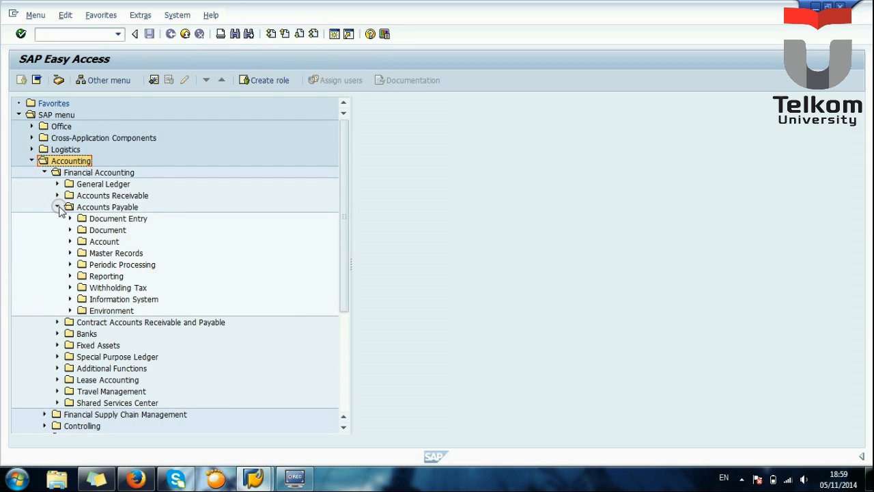
left_click(70, 231)
double_click(121, 266)
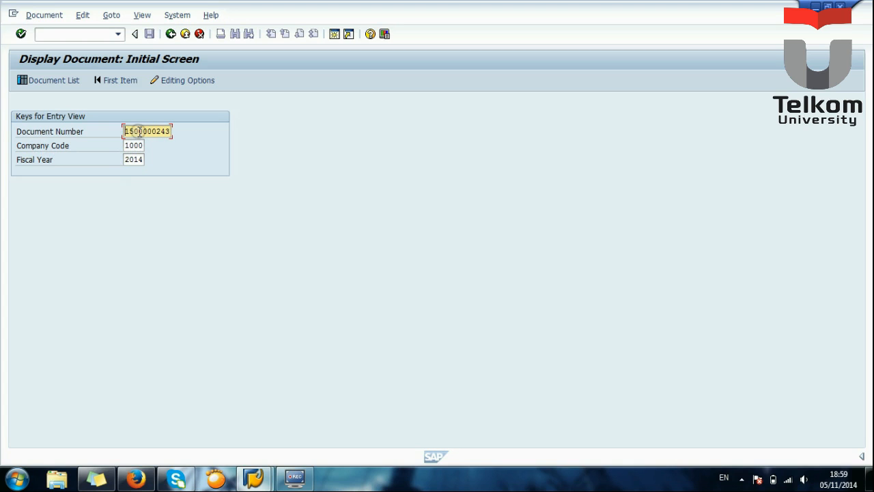
key("Return")
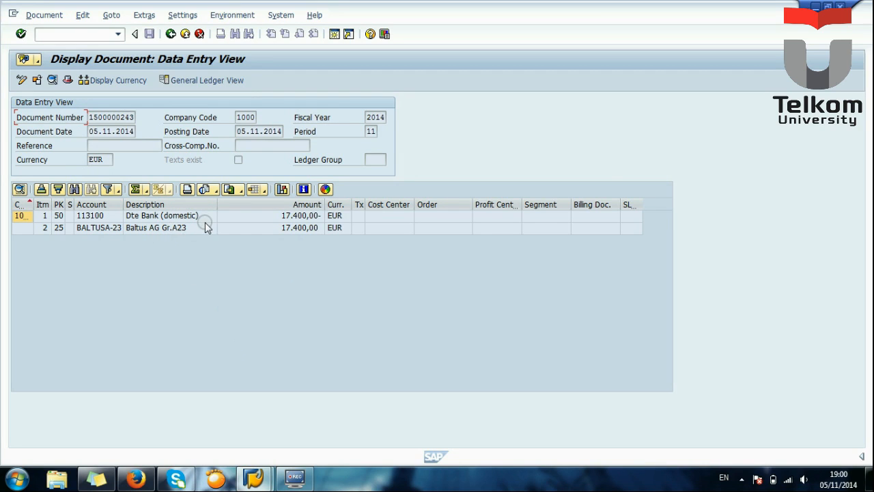
Step: Examine the details of the document's bank line item for account 113100 and return to the data entry view
left_click(162, 217)
double_click(161, 217)
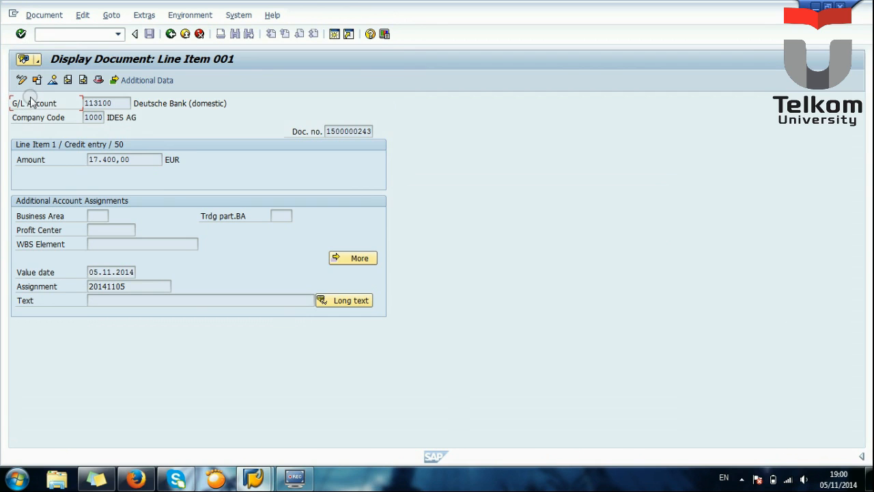
left_click(171, 33)
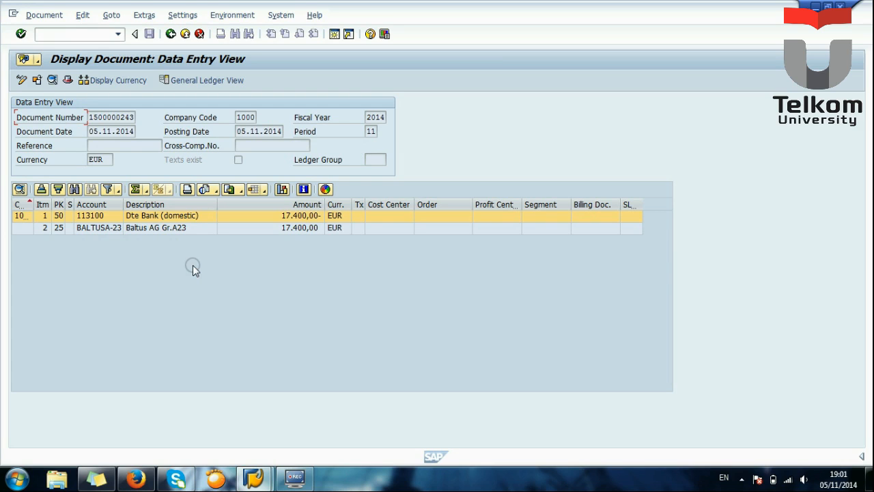
Step: Exit the document display and collapse the Document, Accounts Payable, Financial Accounting and Accounting folders
left_click(185, 35)
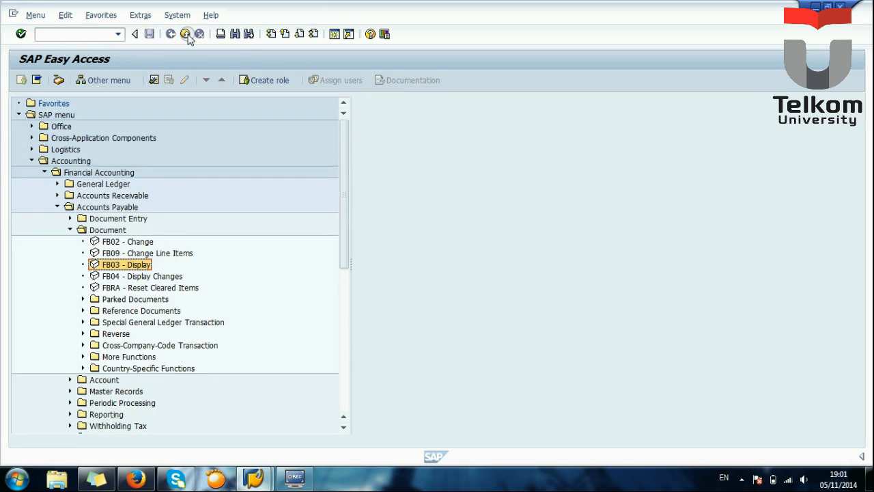
left_click(69, 230)
left_click(57, 207)
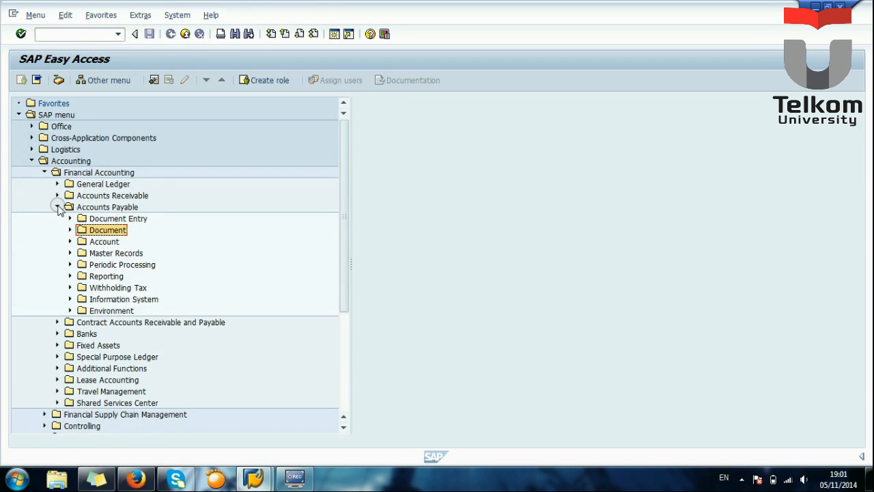
left_click(45, 172)
left_click(32, 160)
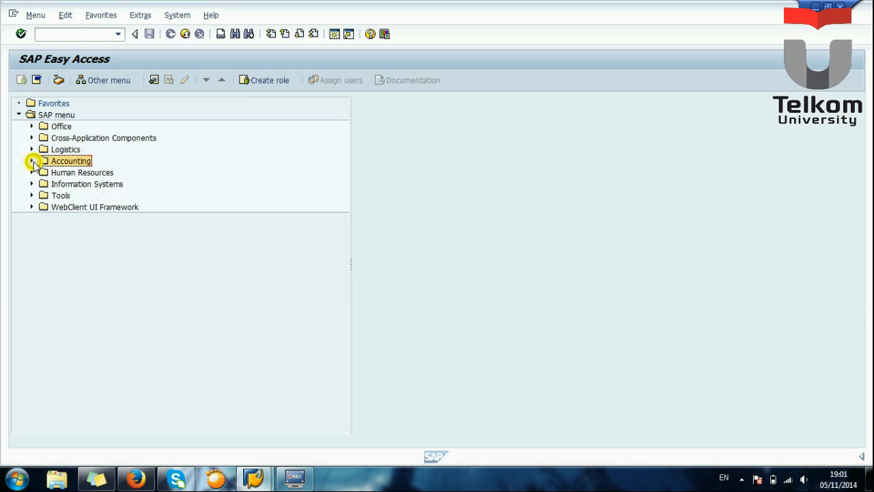
left_click(179, 349)
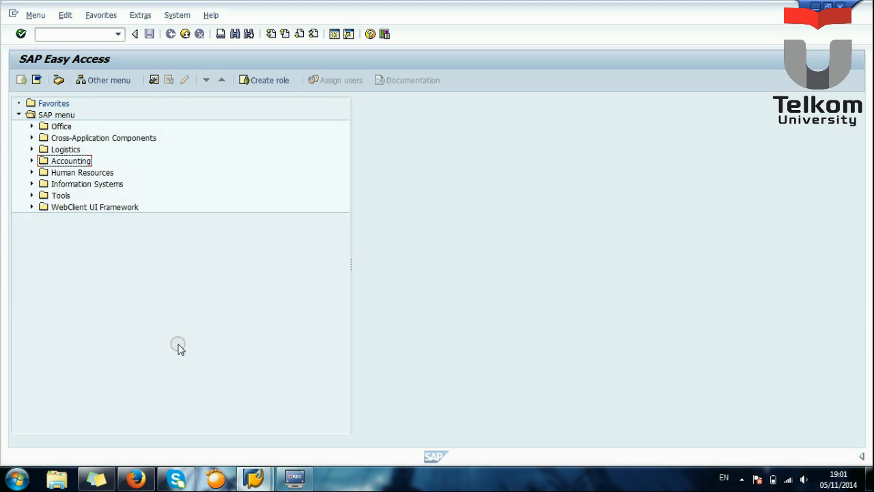